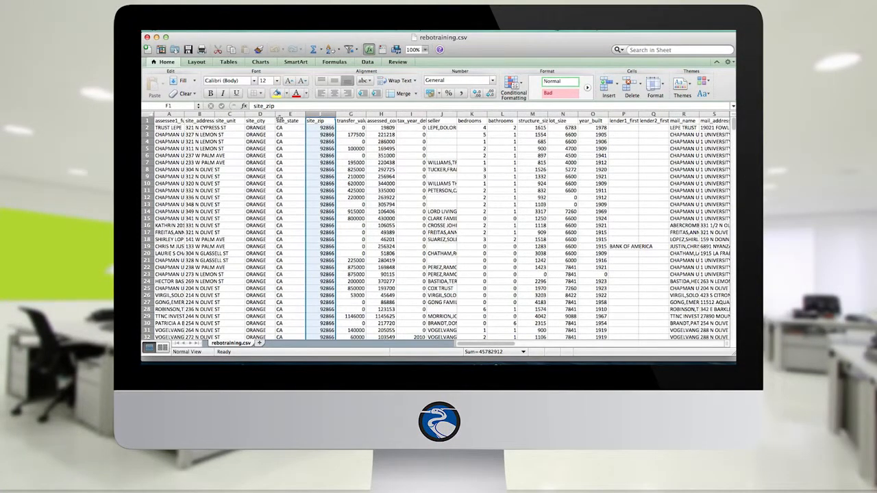
# Step: Delete the columns before site_zip, from assessee1_full_name through site_state
pyautogui.moveTo(289, 115); pyautogui.dragTo(174, 115)
pyautogui.click(175, 115)
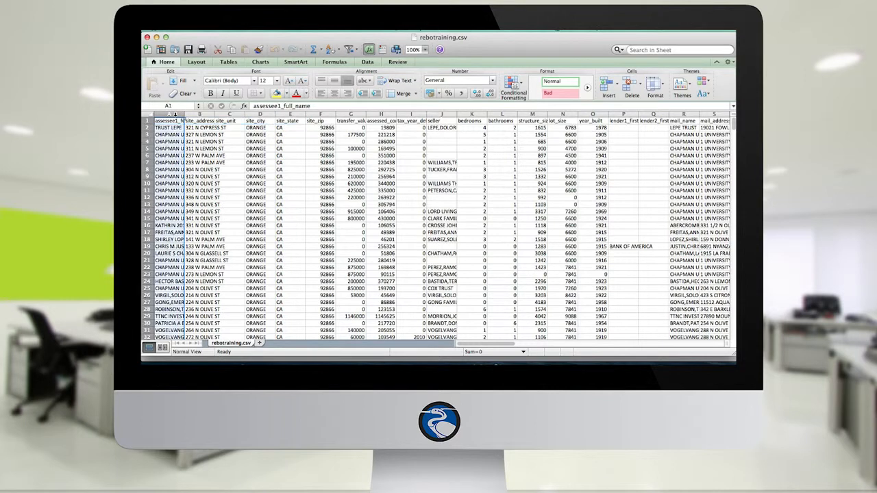
pyautogui.keyDown('shift'); pyautogui.click(290, 114); pyautogui.keyUp('shift')
pyautogui.rightClick(289, 113)
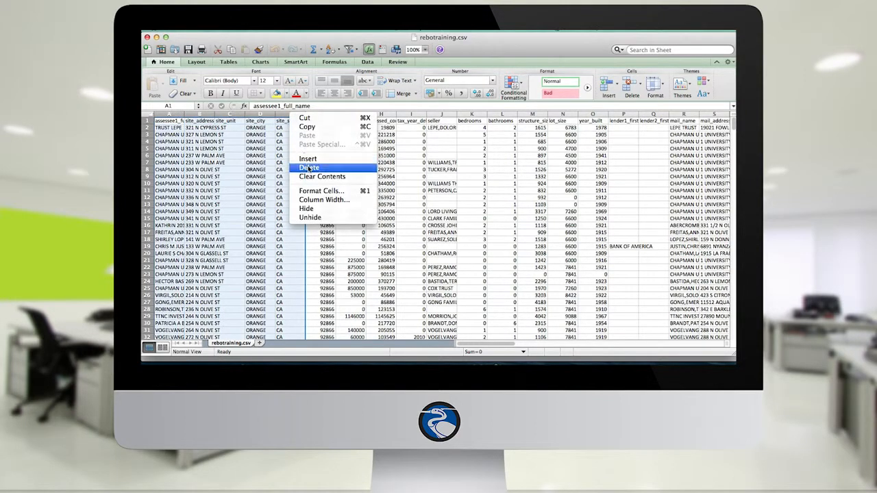
pyautogui.click(305, 168)
pyautogui.click(173, 129)
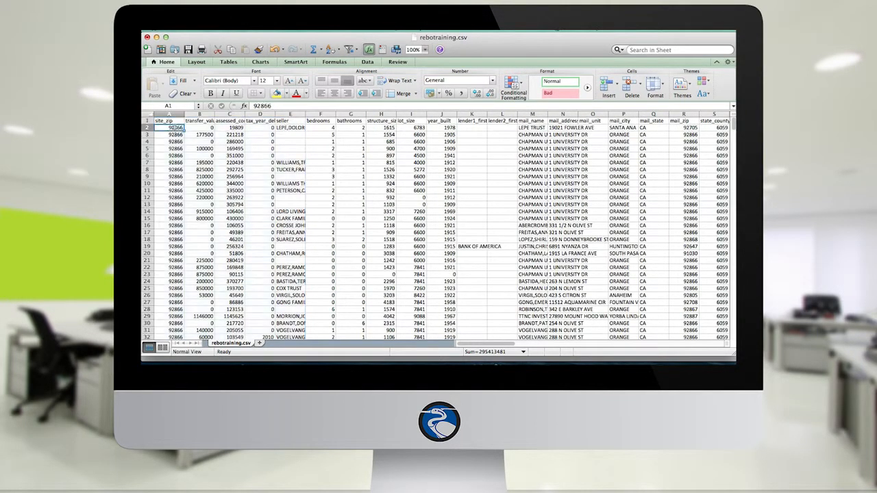
# Step: Delete the columns between site_zip and parcel_number, from transfer_value through state_county_fips
pyautogui.click(200, 114)
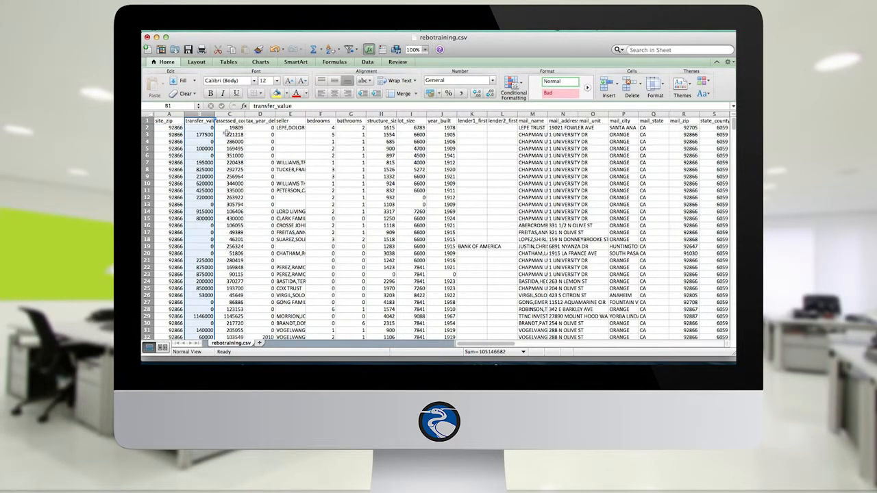
pyautogui.moveTo(489, 346); pyautogui.dragTo(522, 346)
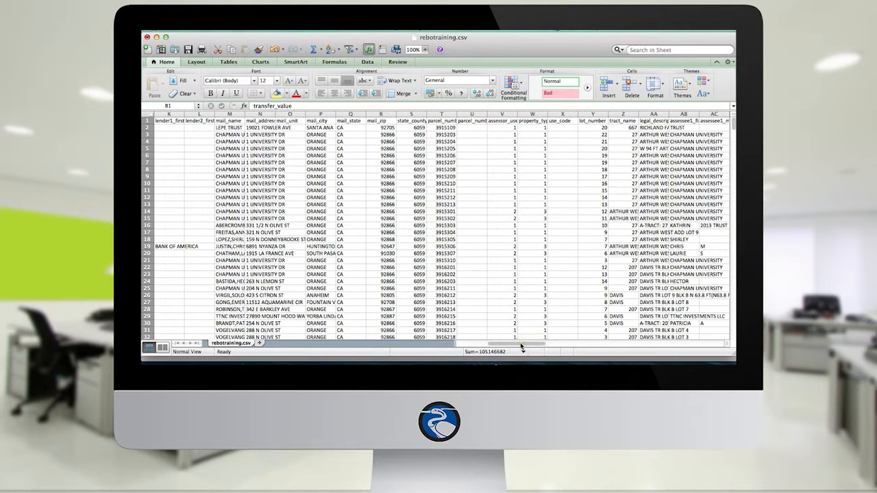
pyautogui.moveTo(457, 116); pyautogui.dragTo(471, 116)
pyautogui.click(411, 114)
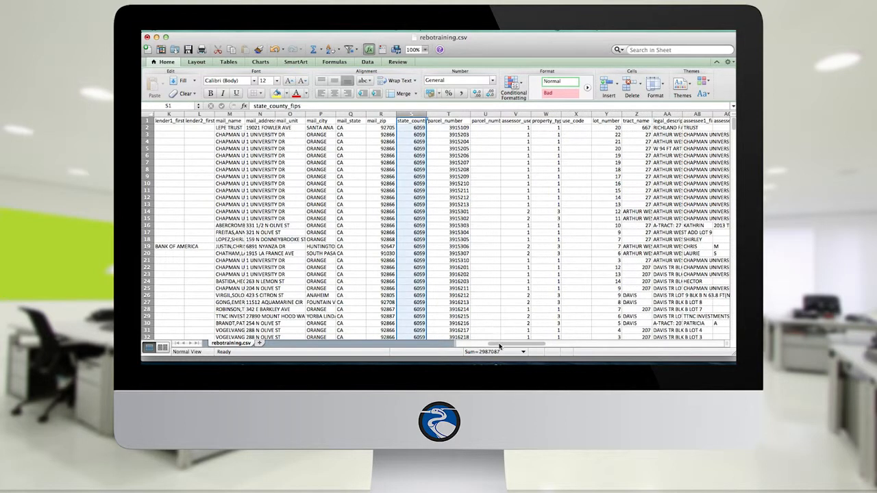
pyautogui.moveTo(500, 346); pyautogui.dragTo(466, 346)
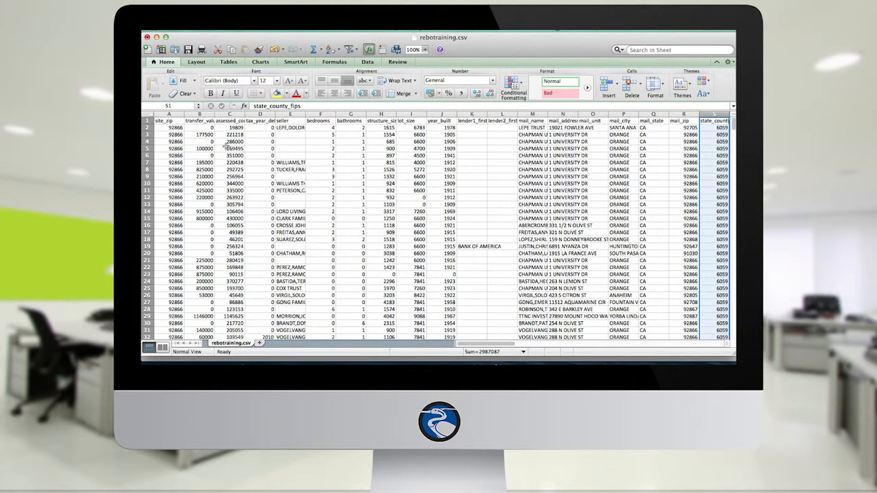
pyautogui.keyDown('shift'); pyautogui.click(205, 114); pyautogui.keyUp('shift')
pyautogui.rightClick(206, 114)
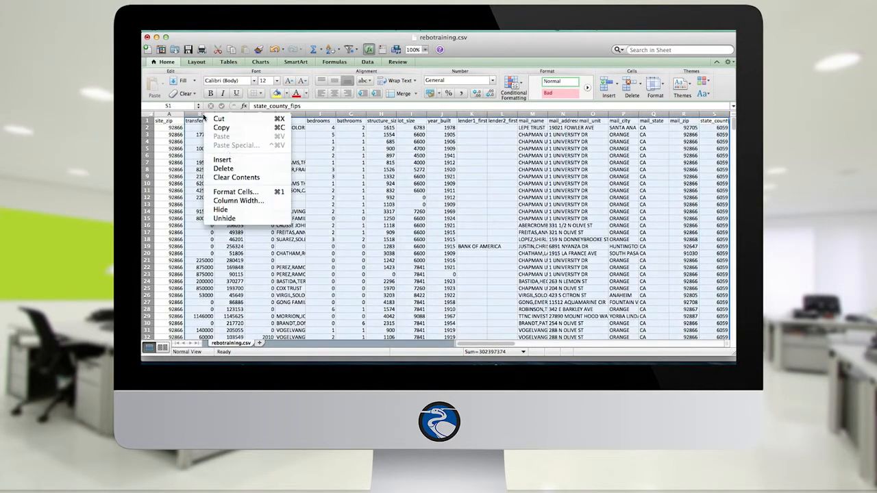
pyautogui.click(224, 168)
# Step: Delete all columns after parcel_number, from parcel_number_formatted through phone
pyautogui.click(243, 113)
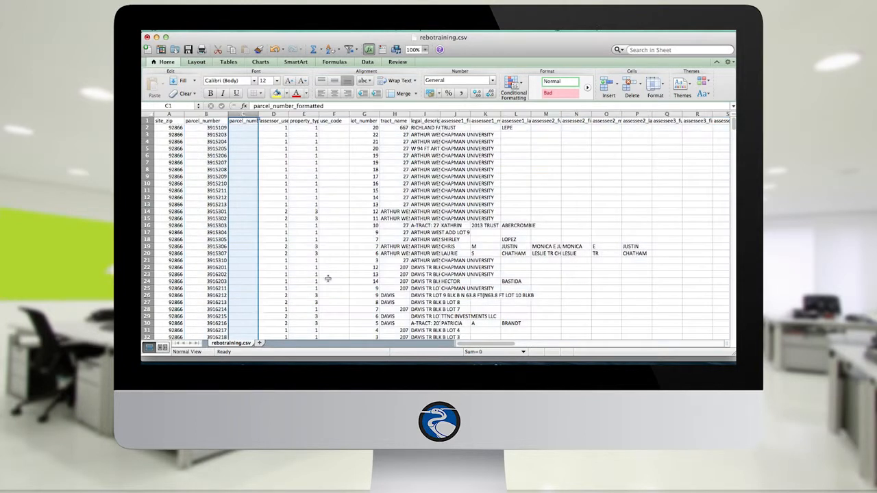
pyautogui.moveTo(496, 348); pyautogui.dragTo(606, 352)
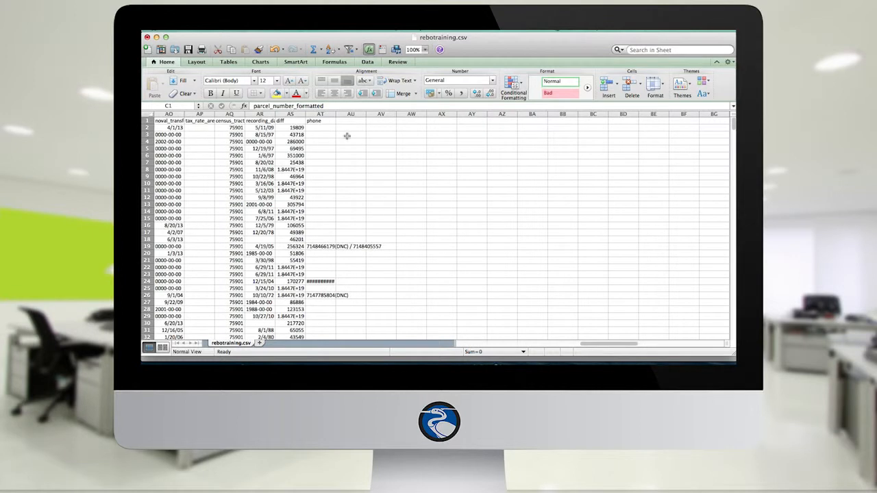
pyautogui.keyDown('shift'); pyautogui.click(329, 114); pyautogui.keyUp('shift')
pyautogui.rightClick(328, 115)
pyautogui.click(346, 168)
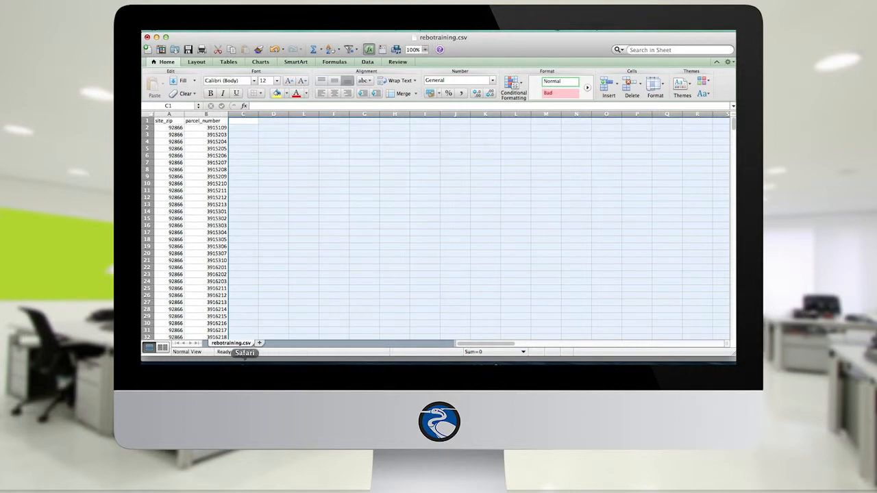
# Step: Check the example headings on the ReboGateway upload page in Safari and rename the site_zip heading in Excel to sitezip
pyautogui.click(246, 362)
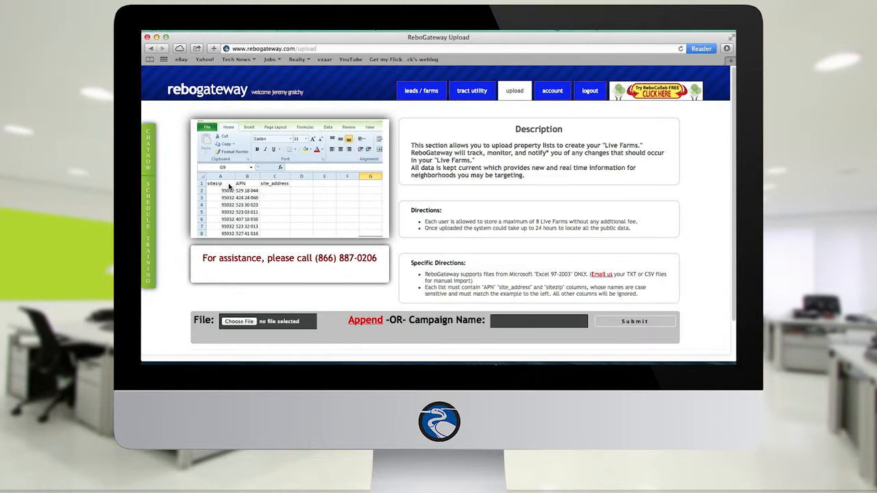
pyautogui.click(265, 356)
pyautogui.doubleClick(176, 121)
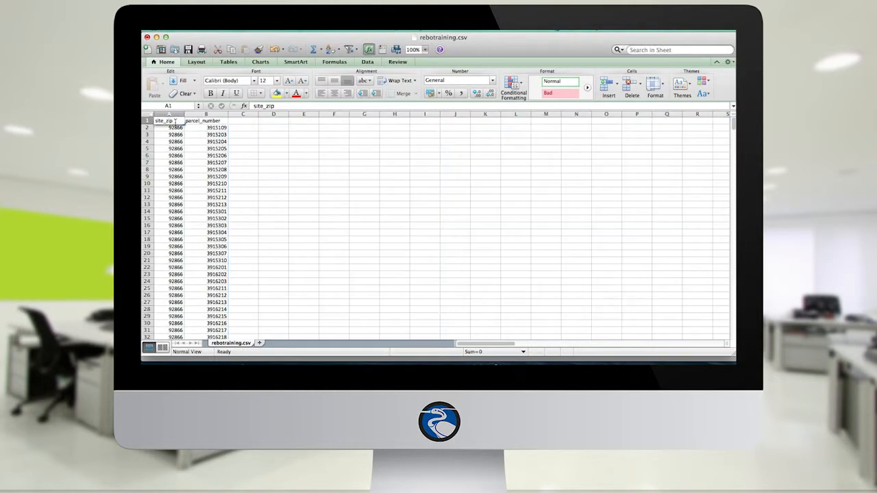
pyautogui.moveTo(176, 121); pyautogui.dragTo(151, 123)
pyautogui.press('BackSpace')
pyautogui.write('site')
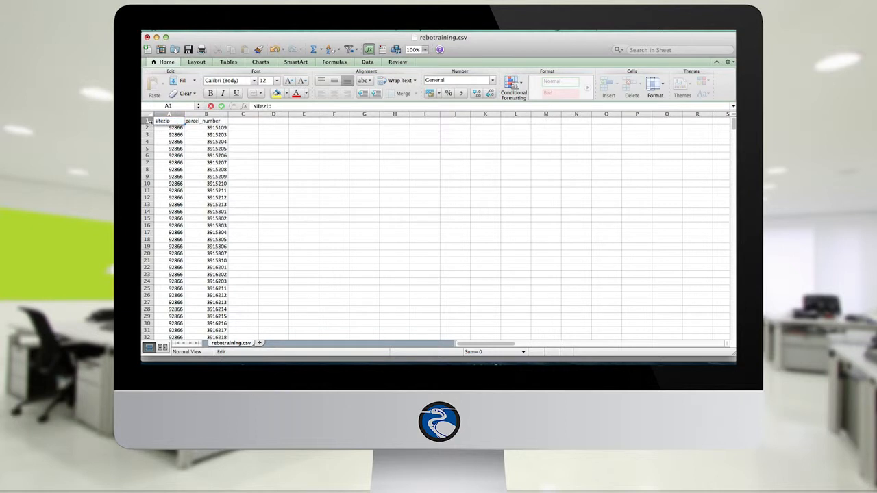
# Step: Rename the parcel_number heading in cell B1 to APN
pyautogui.doubleClick(223, 120)
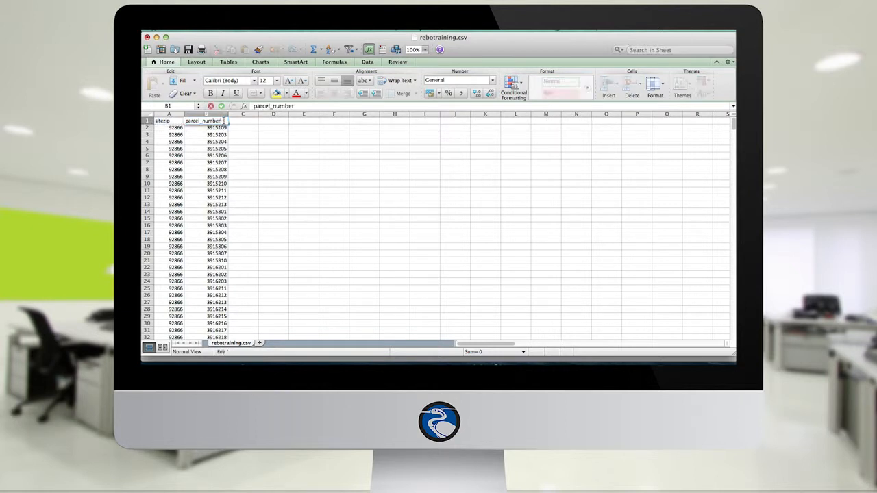
pyautogui.moveTo(227, 120); pyautogui.dragTo(185, 120)
pyautogui.write('APN')
pyautogui.click(234, 176)
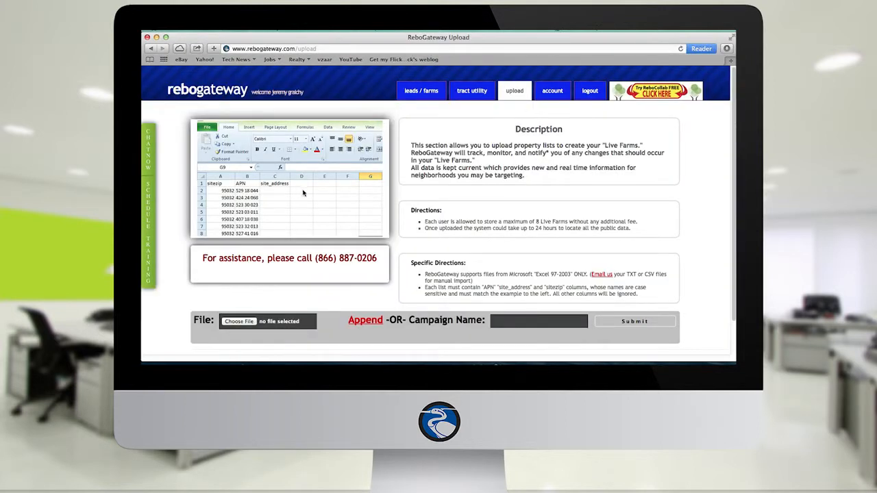
# Step: Check the upload page's supported file format and save the Excel sheet to the Desktop as test_upload in Excel 97-2004 Workbook (.xls) format
pyautogui.moveTo(426, 273); pyautogui.dragTo(570, 274)
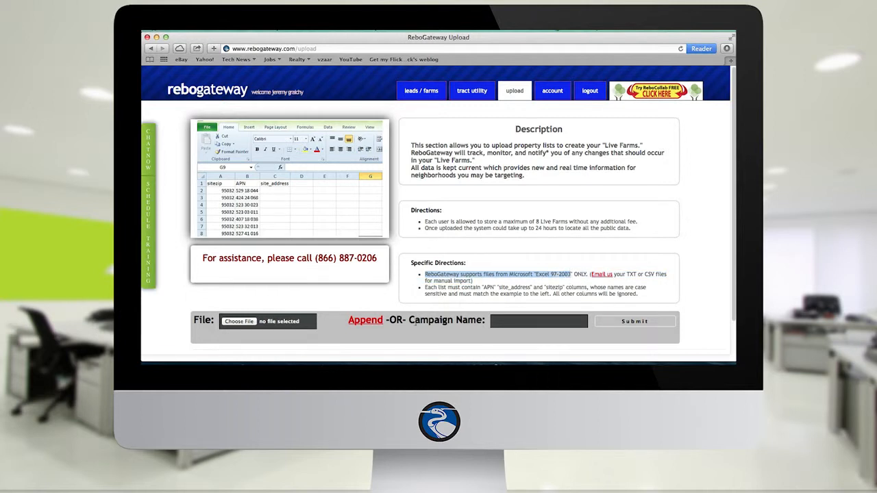
pyautogui.click(270, 363)
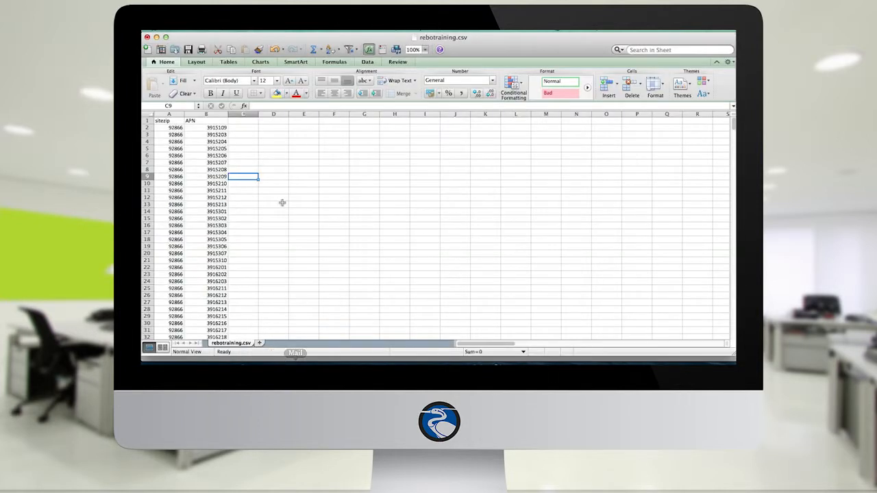
pyautogui.click(193, 30)
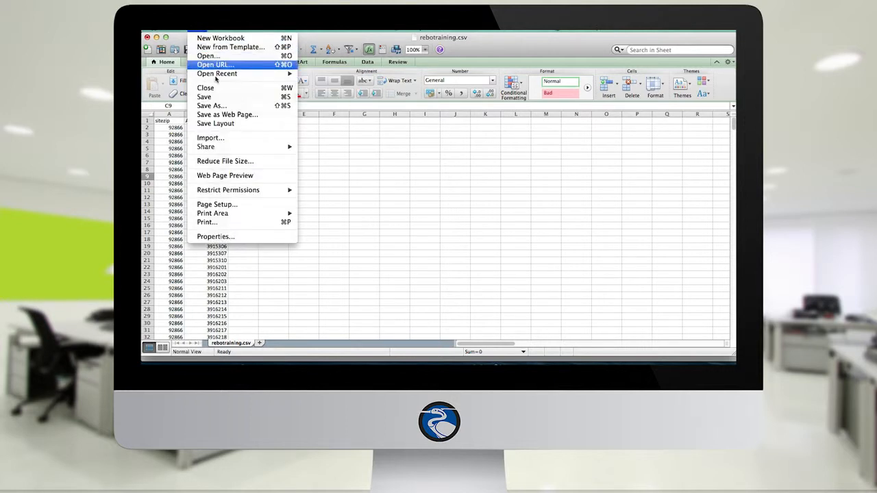
pyautogui.click(212, 106)
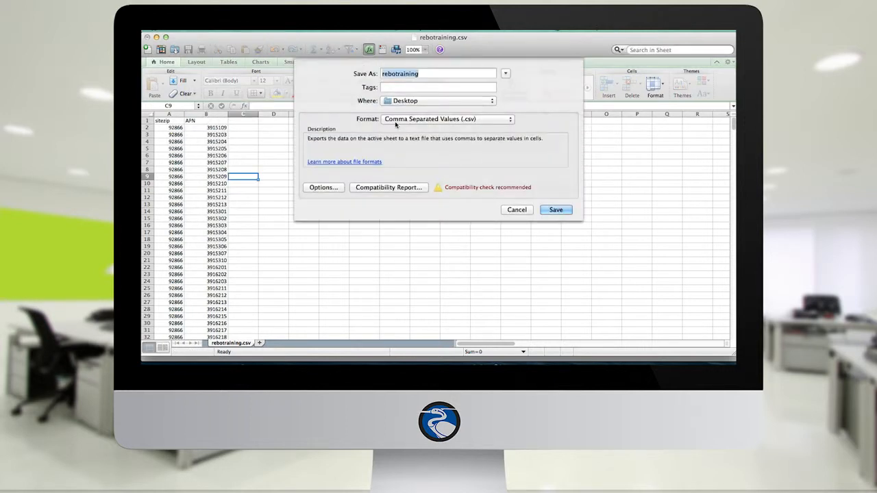
pyautogui.click(404, 121)
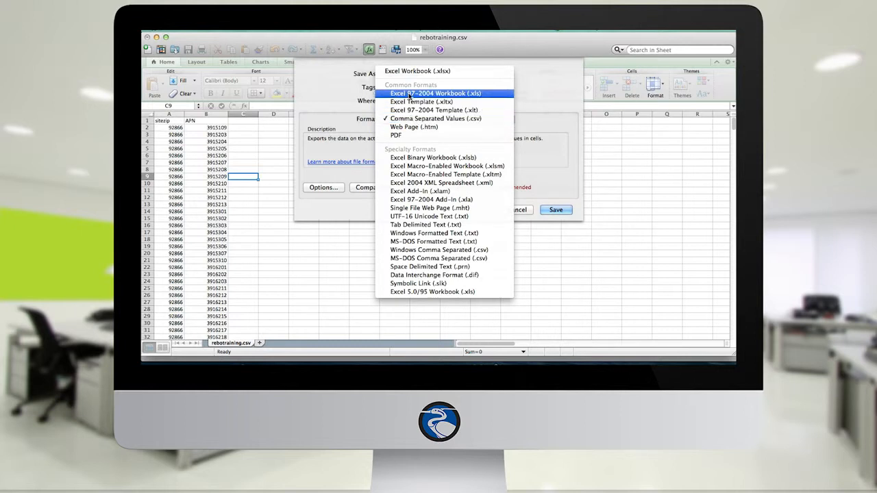
pyautogui.click(409, 94)
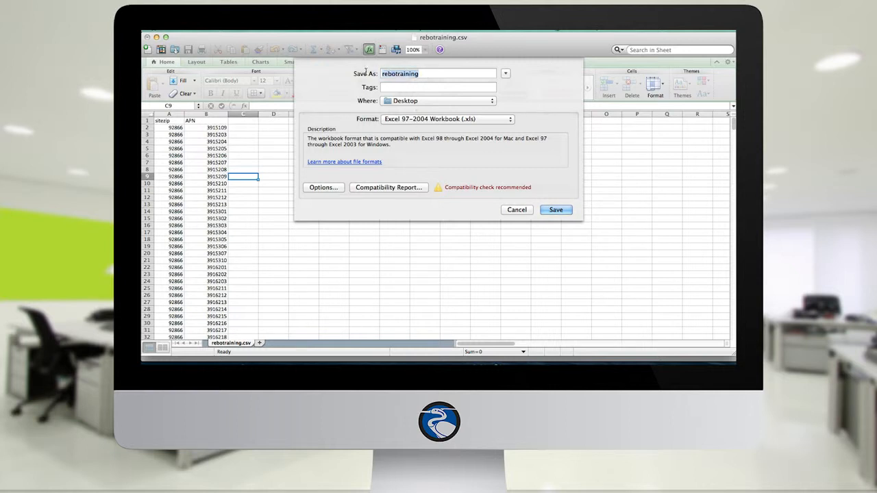
pyautogui.write('test_upload')
pyautogui.click(555, 209)
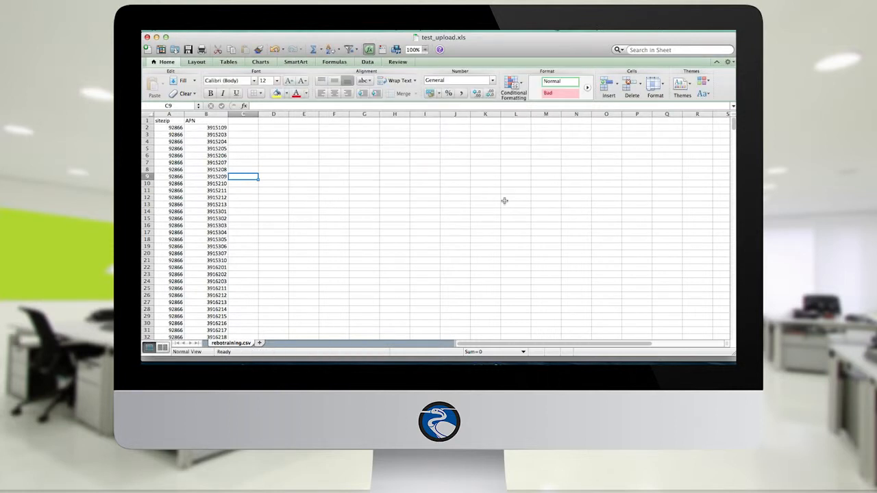
# Step: Switch to the ReboGateway upload page in Safari and choose the test_upload file from the Desktop for upload
pyautogui.click(244, 360)
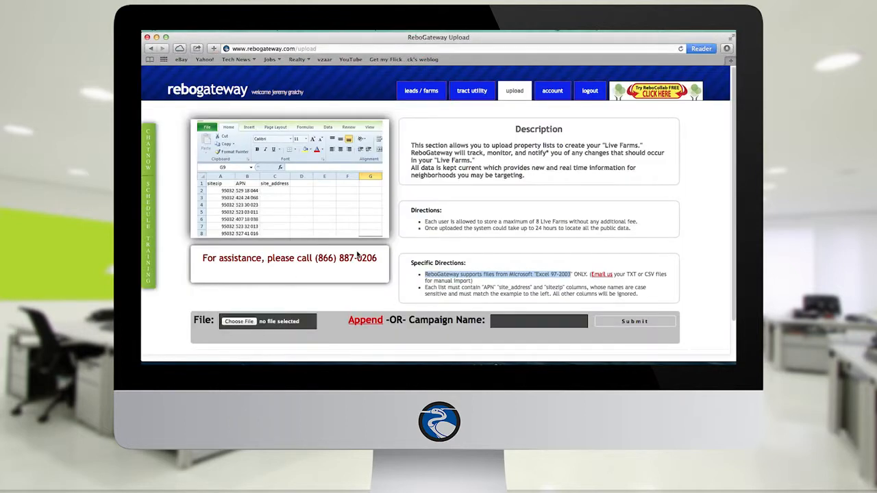
pyautogui.click(237, 321)
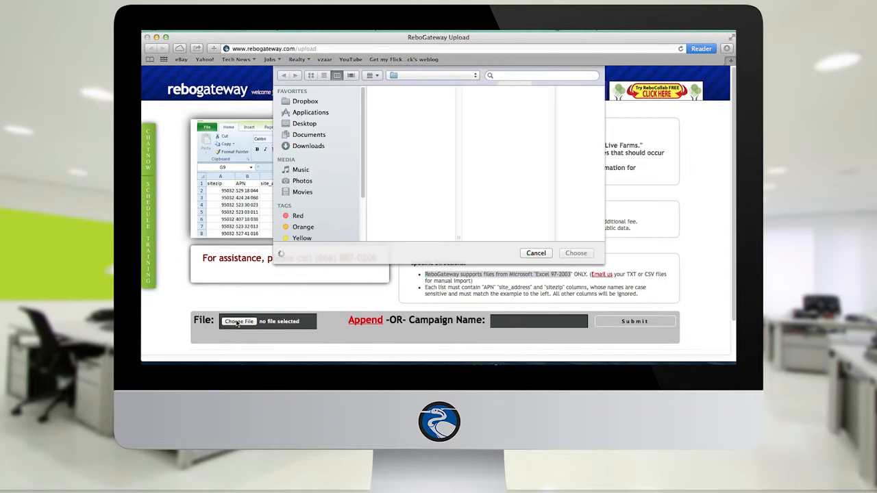
pyautogui.click(319, 124)
pyautogui.click(400, 117)
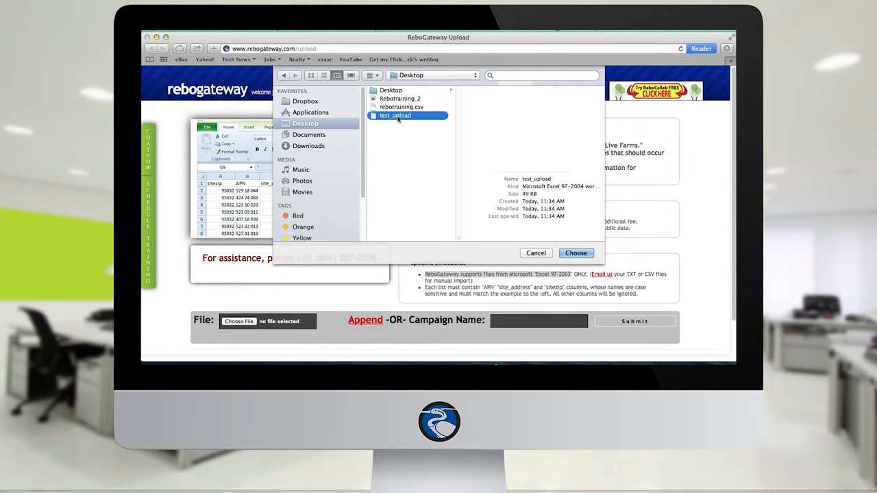
pyautogui.click(574, 253)
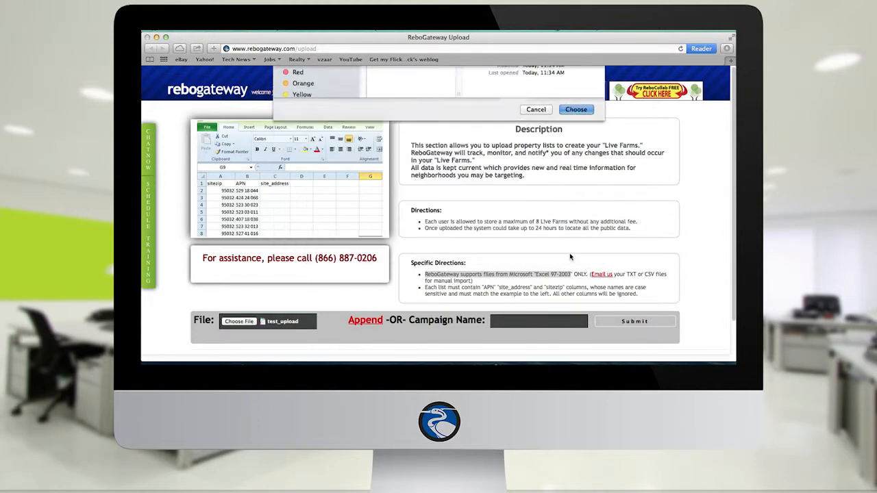
# Step: Name the campaign Test_Upload, submit the file and close the import report
pyautogui.click(525, 317)
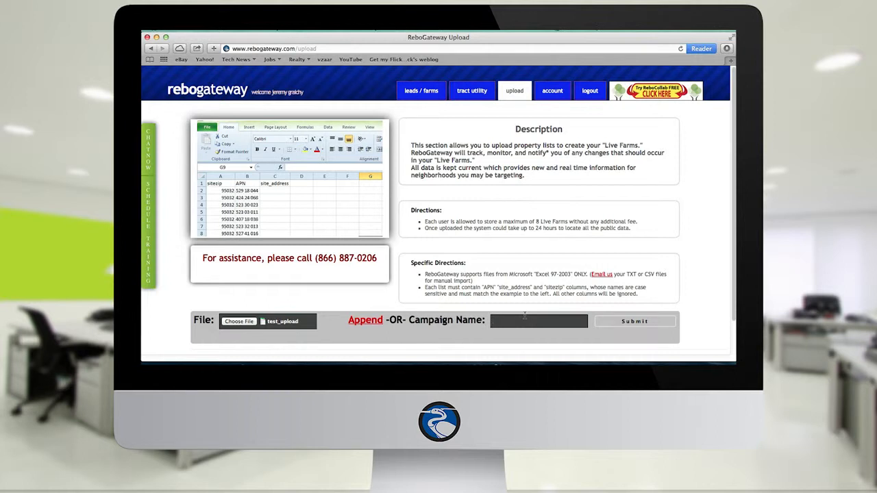
pyautogui.write('Test_Upload')
pyautogui.click(613, 322)
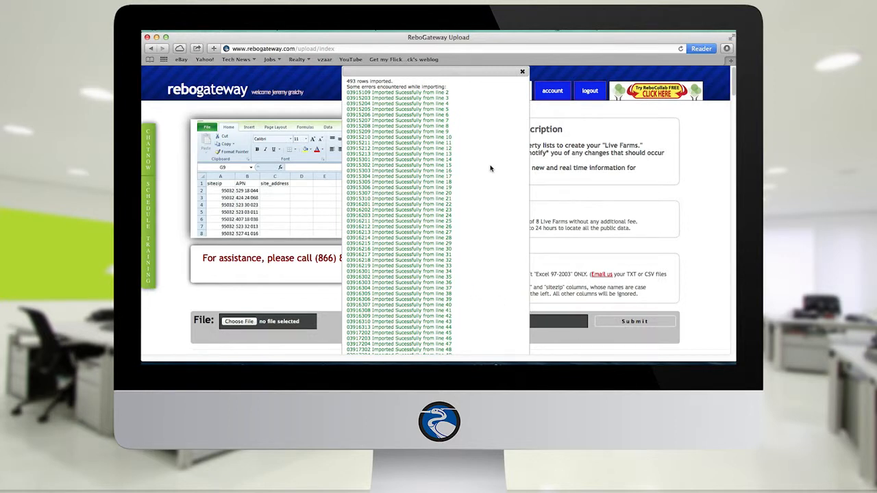
pyautogui.click(522, 72)
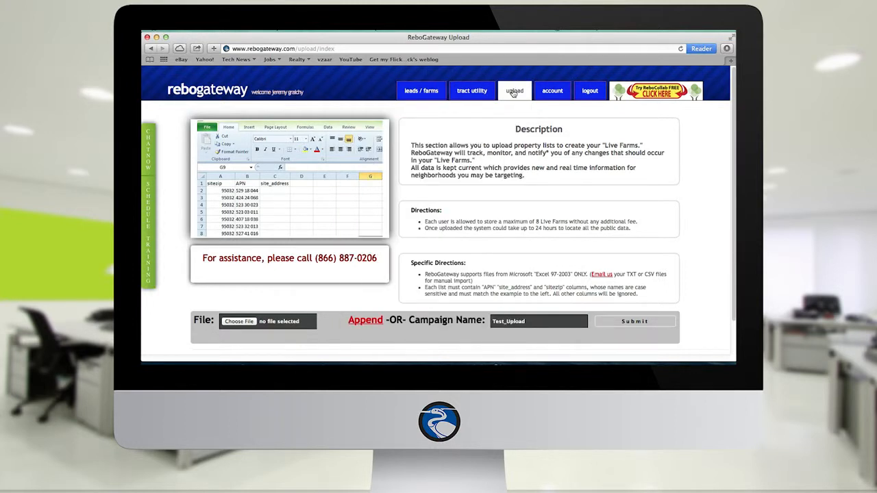
# Step: Open the leads / farms page, set the lead type to Live Farm and select the first Test_Upload farm
pyautogui.click(430, 94)
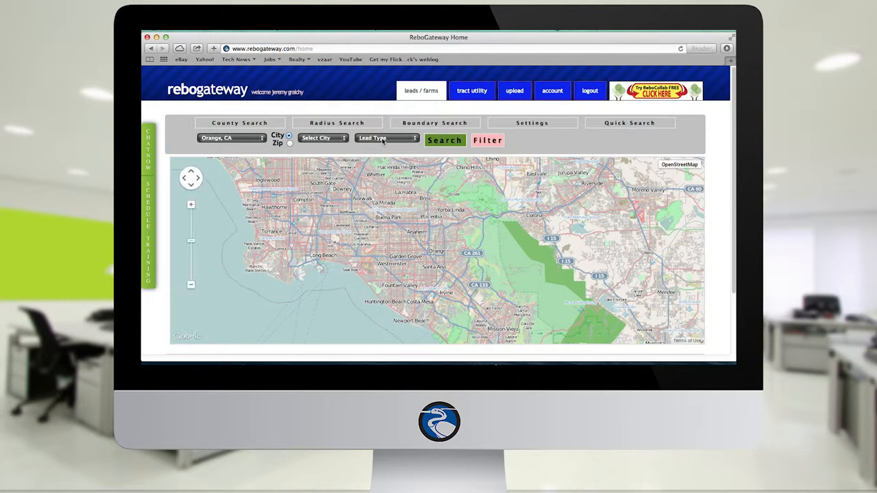
pyautogui.click(383, 139)
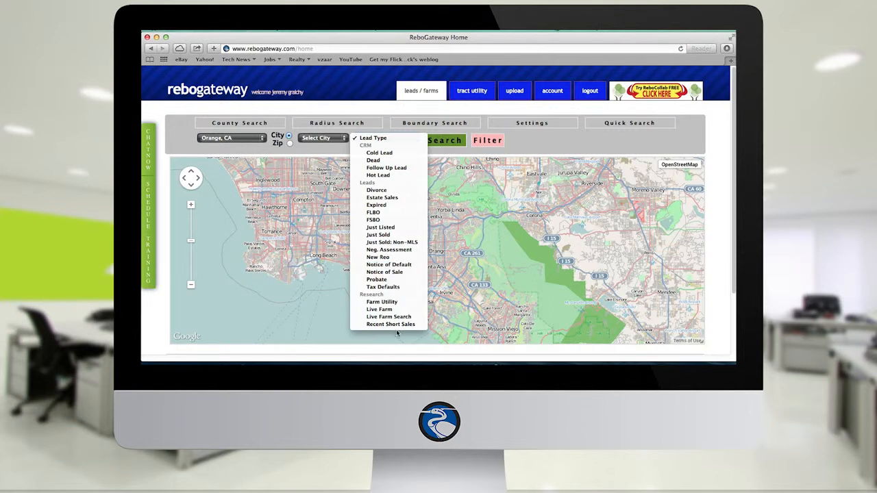
pyautogui.click(393, 309)
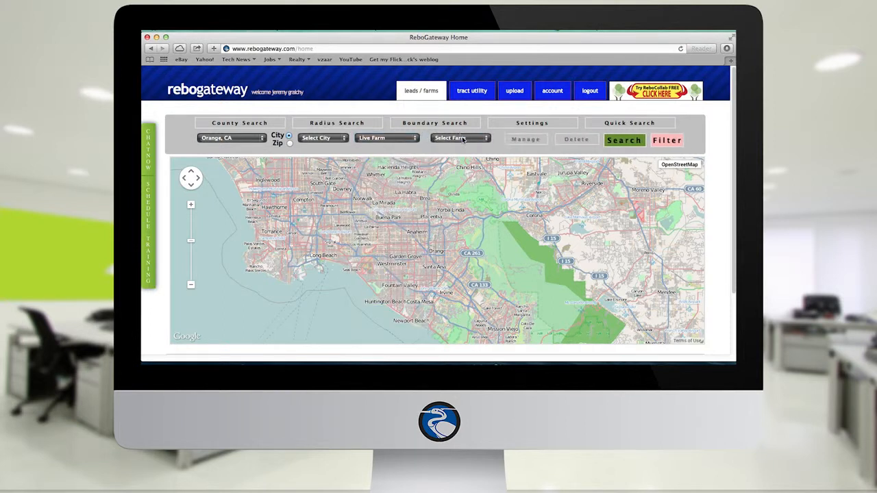
pyautogui.click(463, 139)
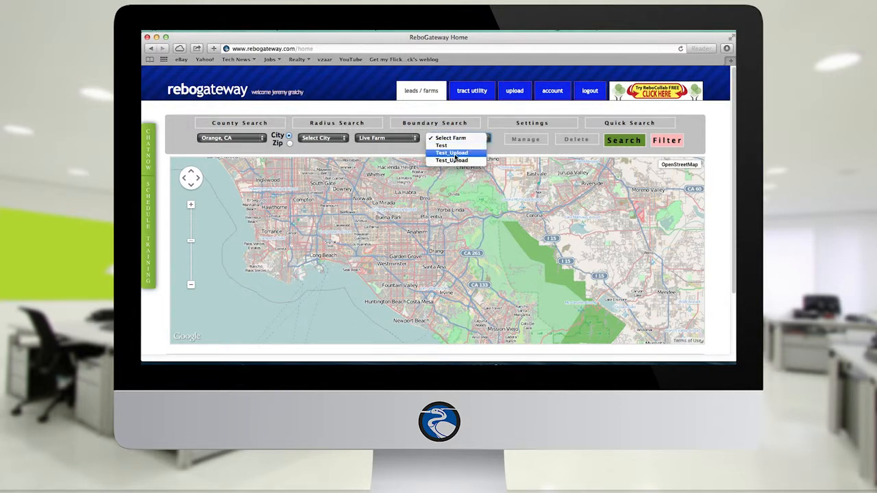
pyautogui.click(455, 154)
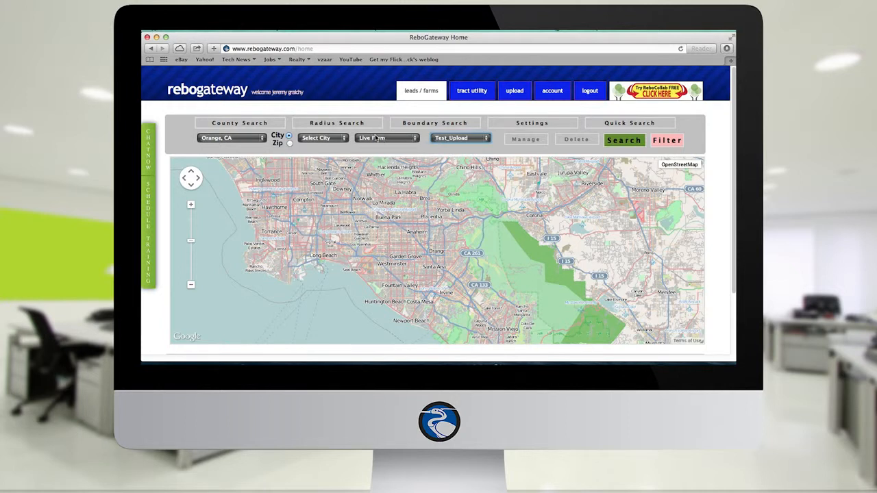
# Step: Open the management list for the Test_Upload farm, delete the duplicate Test_Upload farm in row 3 and submit the change
pyautogui.click(454, 139)
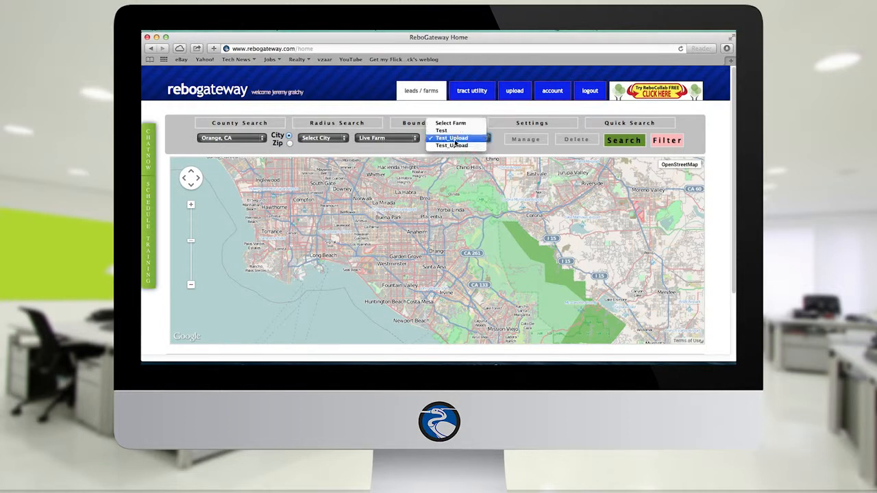
pyautogui.click(454, 141)
pyautogui.click(518, 140)
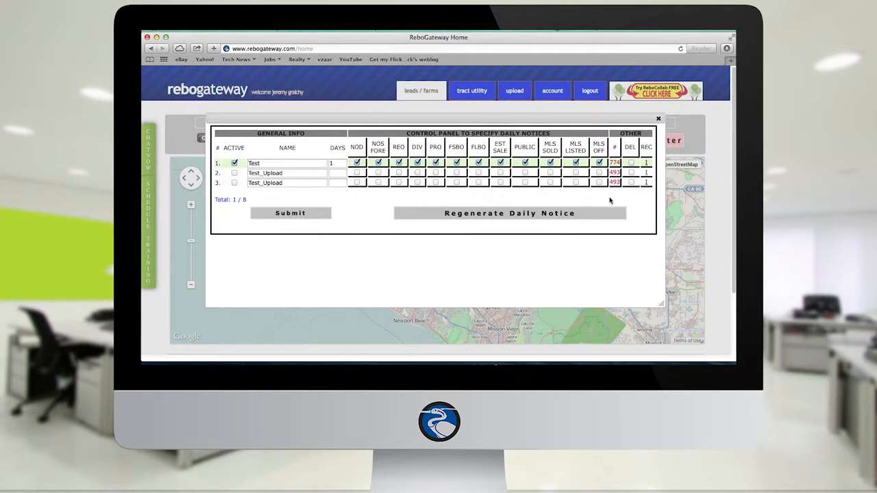
pyautogui.click(631, 183)
pyautogui.click(293, 215)
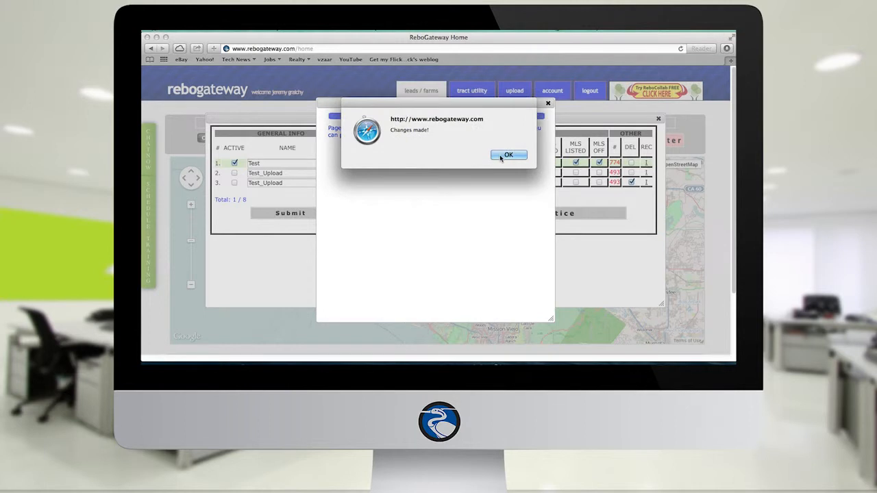
pyautogui.click(502, 154)
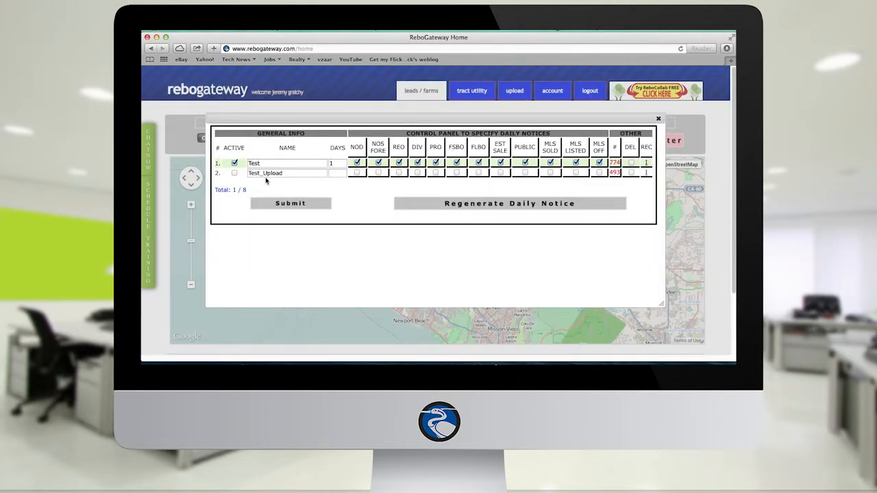
# Step: Activate the Test_Upload farm with daily notices for NOD, NOS FORE, REO, DIV and PRO, submit the settings and close the farm list
pyautogui.click(235, 173)
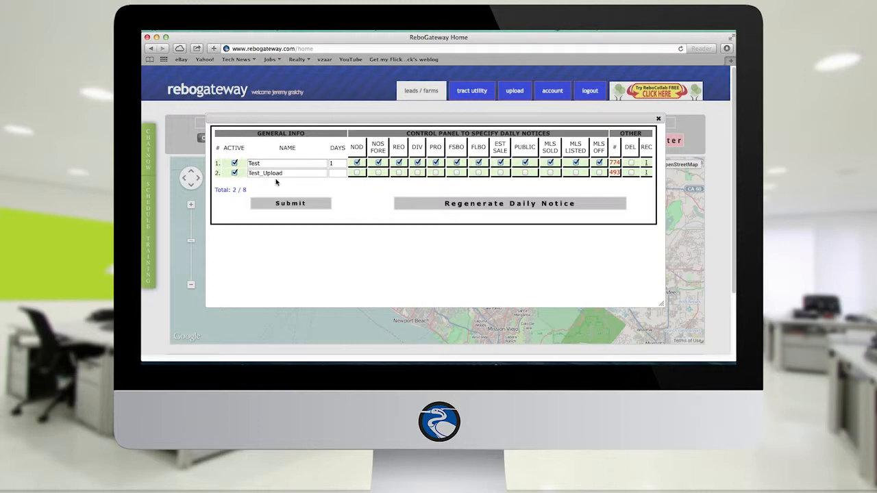
pyautogui.click(357, 172)
pyautogui.click(378, 173)
pyautogui.click(398, 173)
pyautogui.click(313, 204)
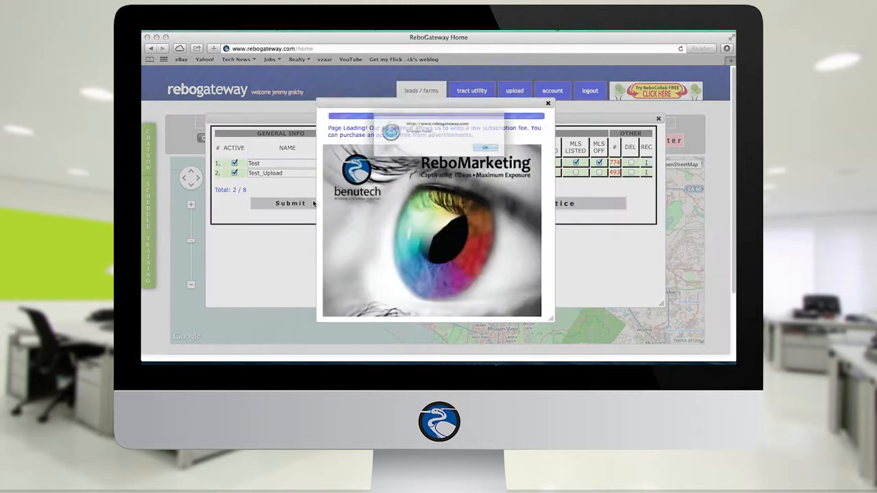
pyautogui.click(495, 152)
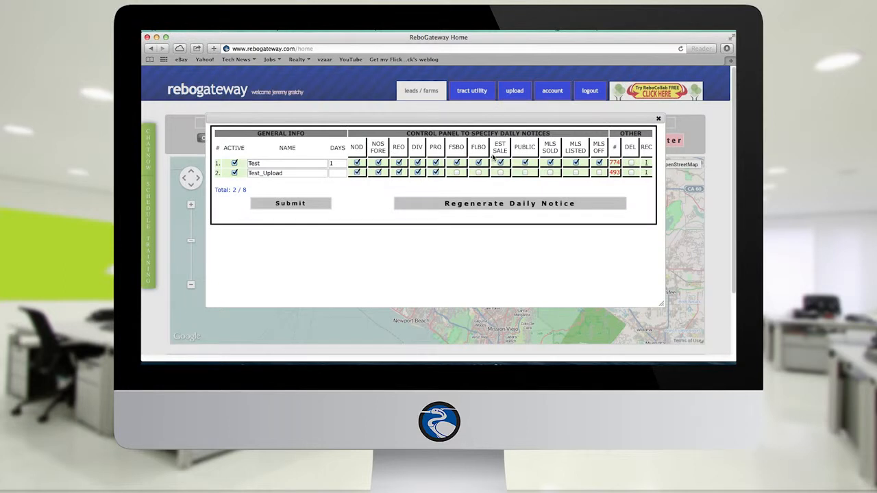
pyautogui.click(657, 120)
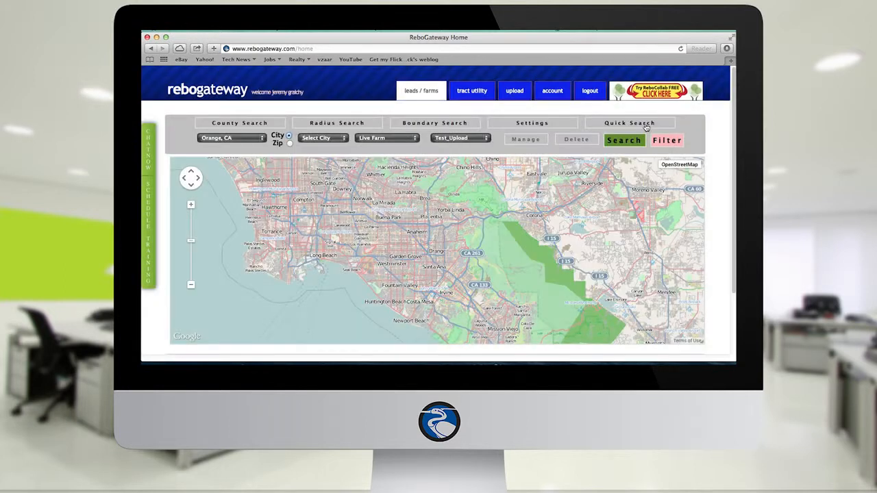
# Step: Open the ReboGateway upload page, review the test_upload workbook's save format in Microsoft Excel and return to the upload page in Safari
pyautogui.click(515, 91)
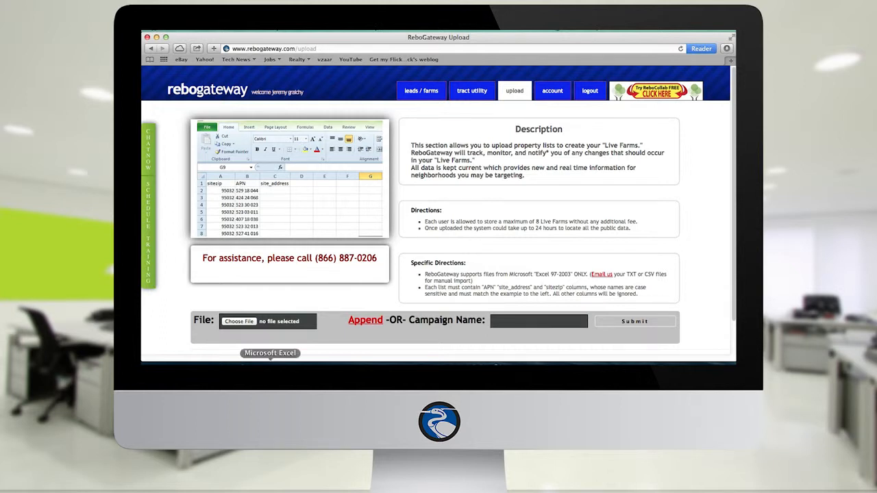
pyautogui.click(270, 363)
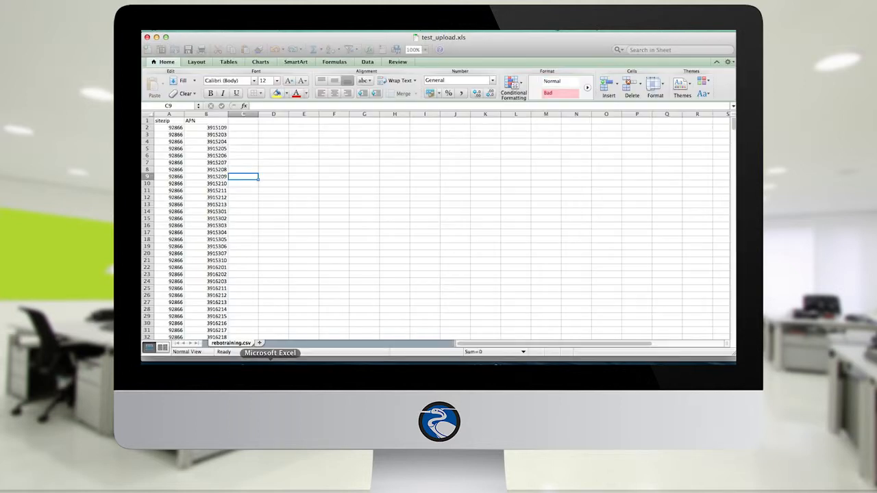
pyautogui.click(192, 30)
pyautogui.click(221, 105)
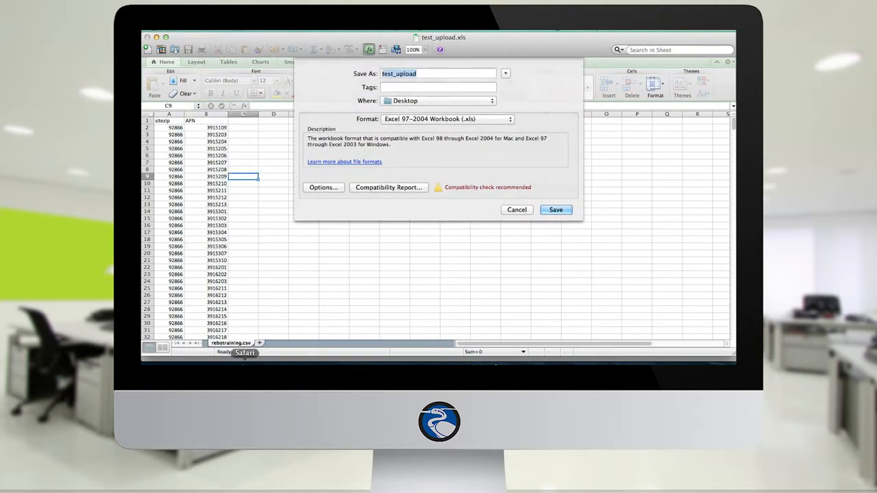
pyautogui.click(244, 368)
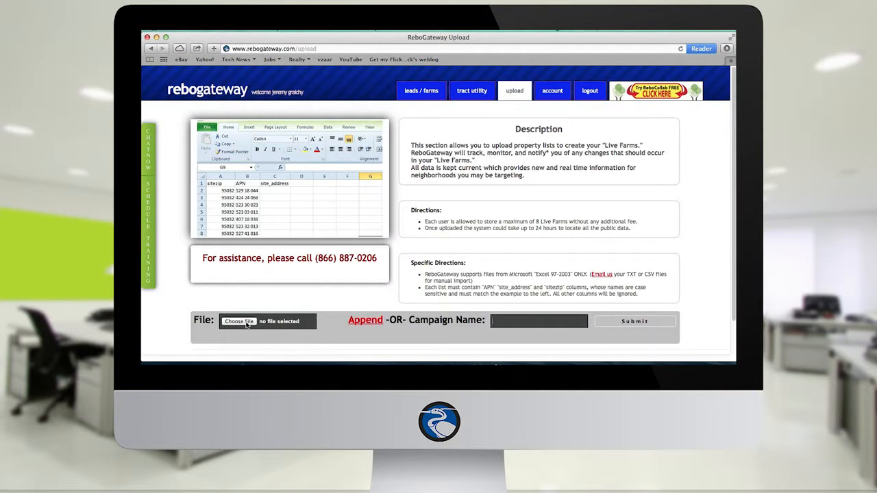